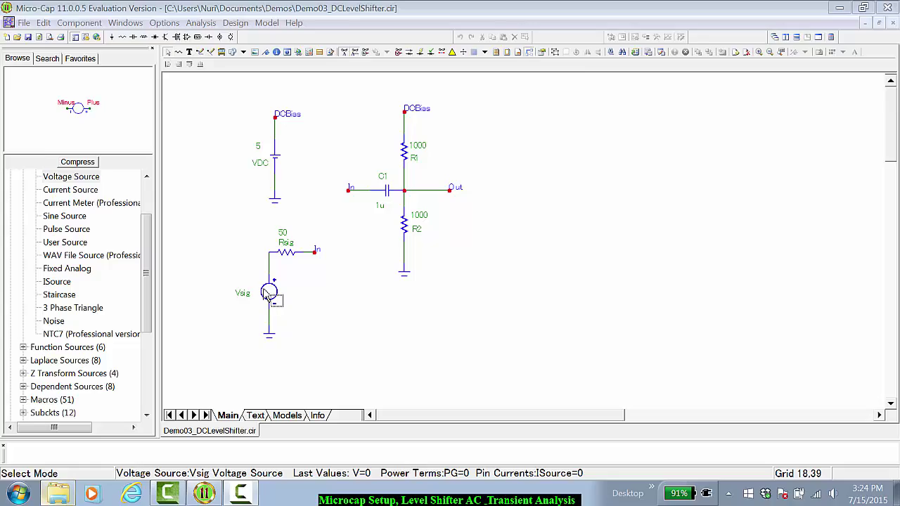
Review the Vsig source settings, then run the AC analysis of dB(V(Out)) and dB(V(In)) over 100 Hz–10 kHz
double_click(216, 388)
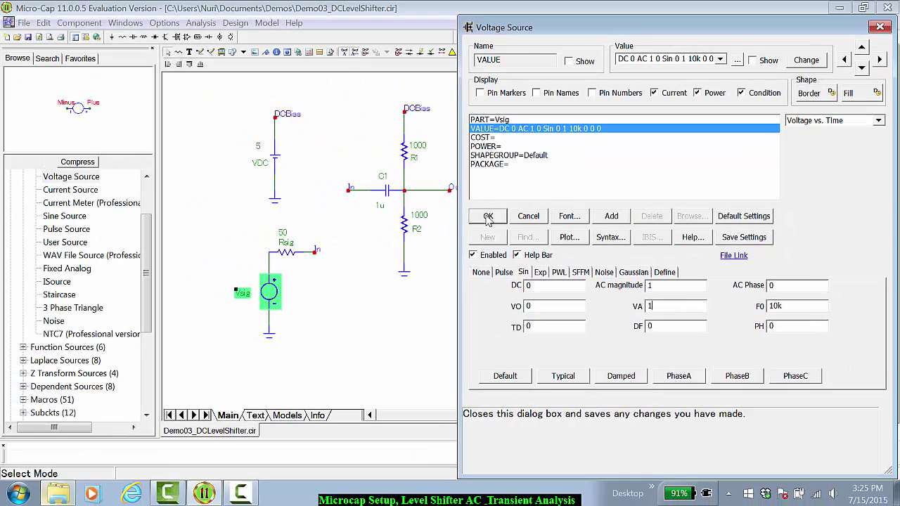
click(412, 154)
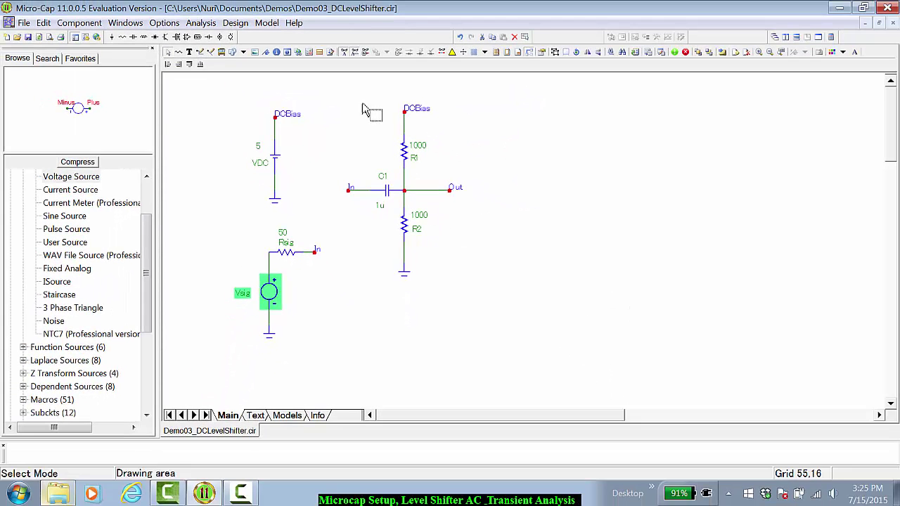
click(203, 23)
click(204, 48)
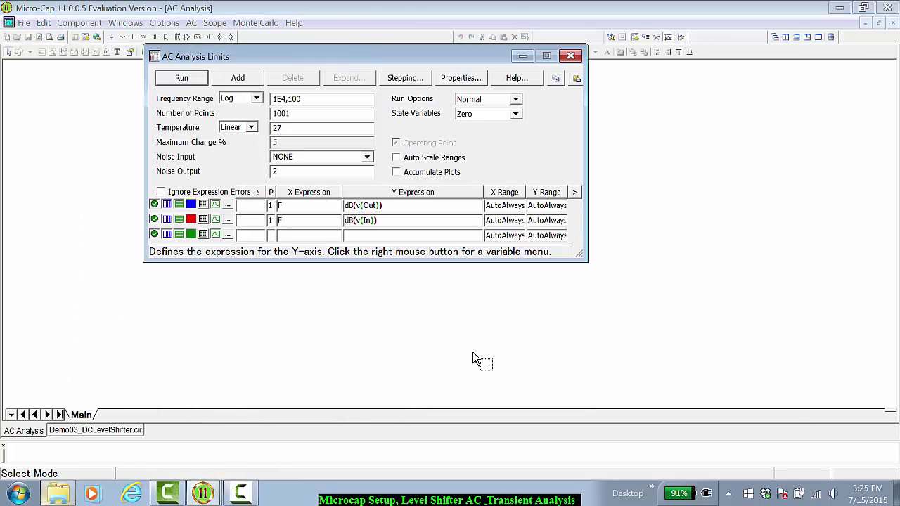
click(182, 78)
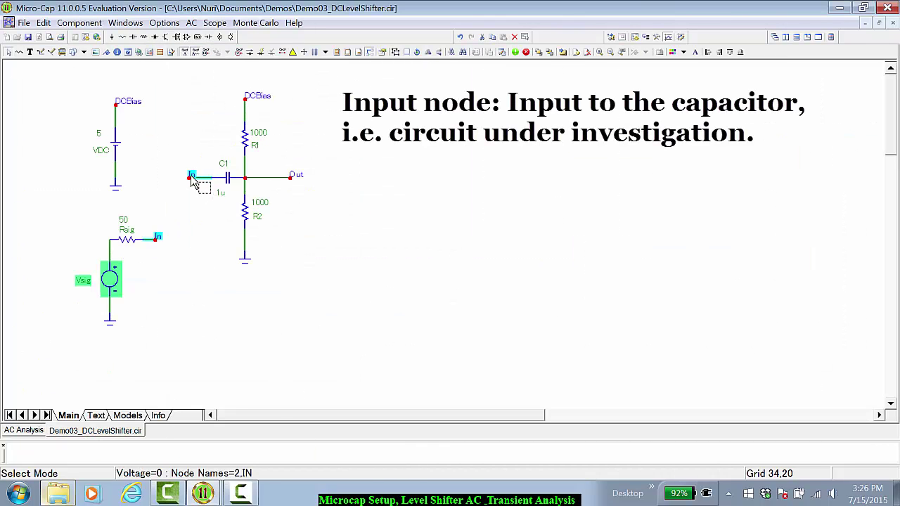
Switch back to the AC Analysis plot showing dB(v(Out)) rising toward dB(v(In))
mouse_move(190, 179)
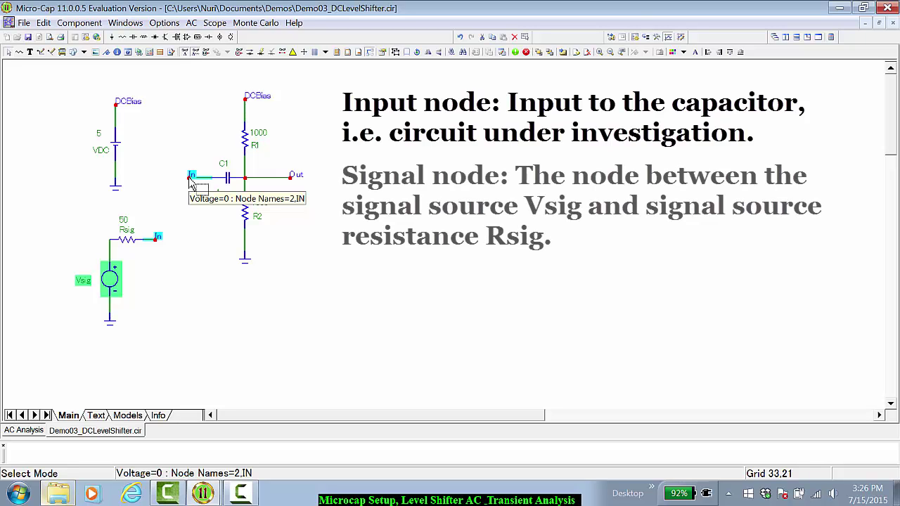
mouse_move(134, 247)
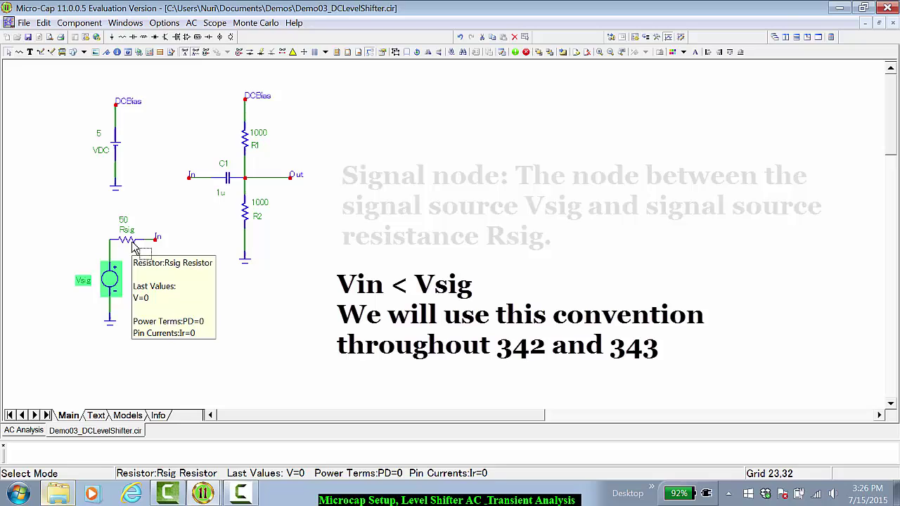
click(31, 432)
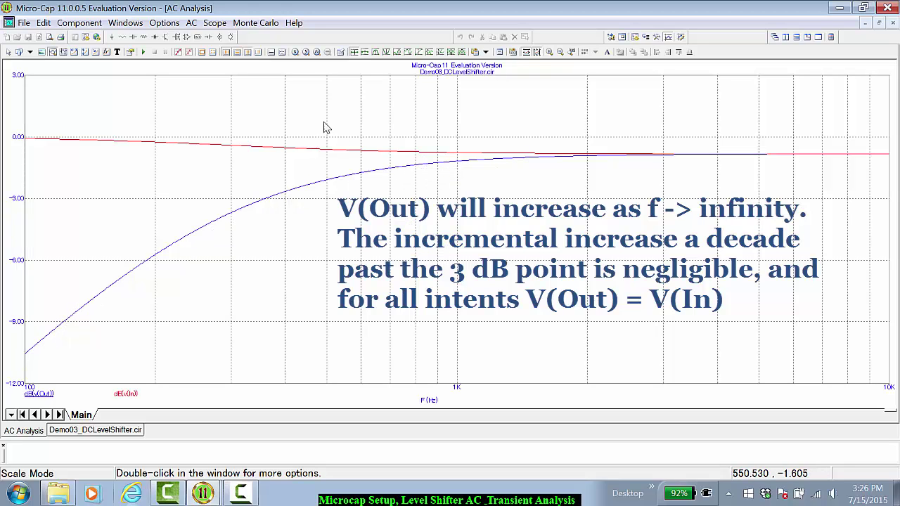
Turn on Cursor Mode with F8, giving dB(v(Out)) readouts at 527.646 Hz and 10 kHz
key(F8)
Place the left cursor on V(Out) and step it down to 299.226 Hz (-3.695 dB)
click(338, 187)
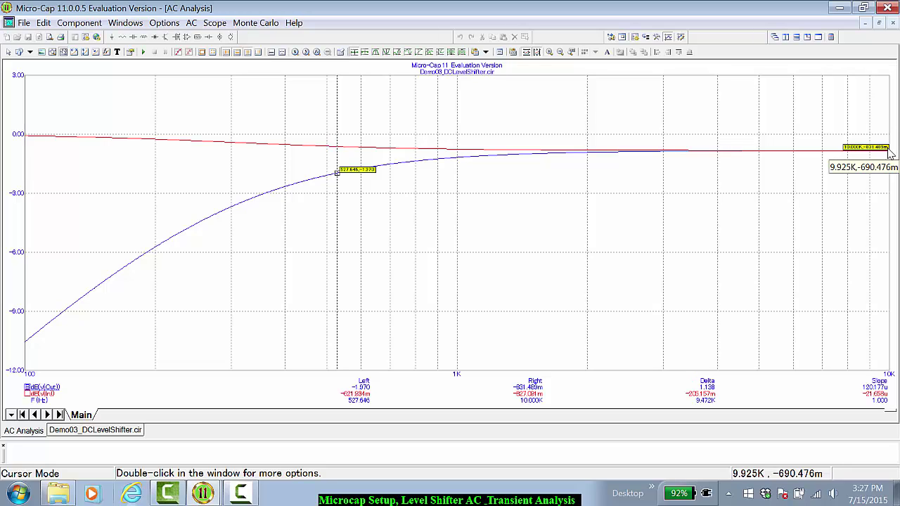
click(307, 180)
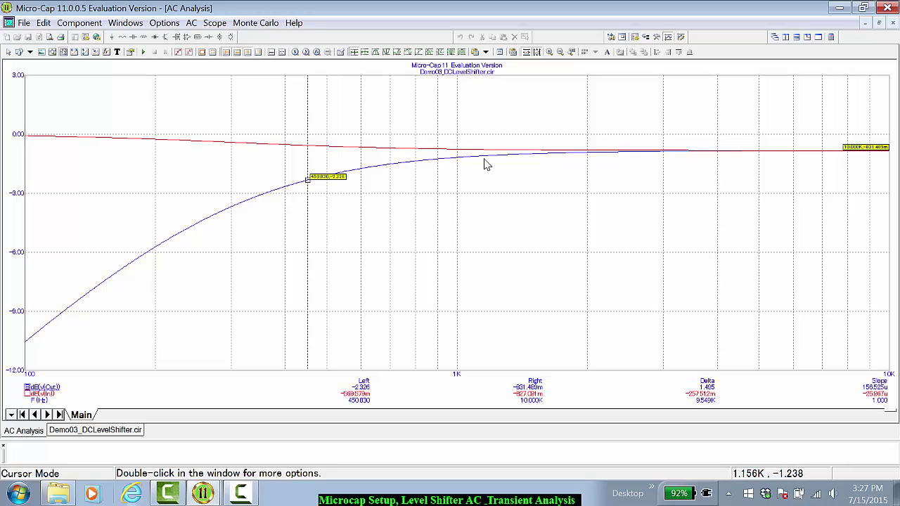
key(Left)
key(Left)
key(Left)
key(Left)
key(Left)
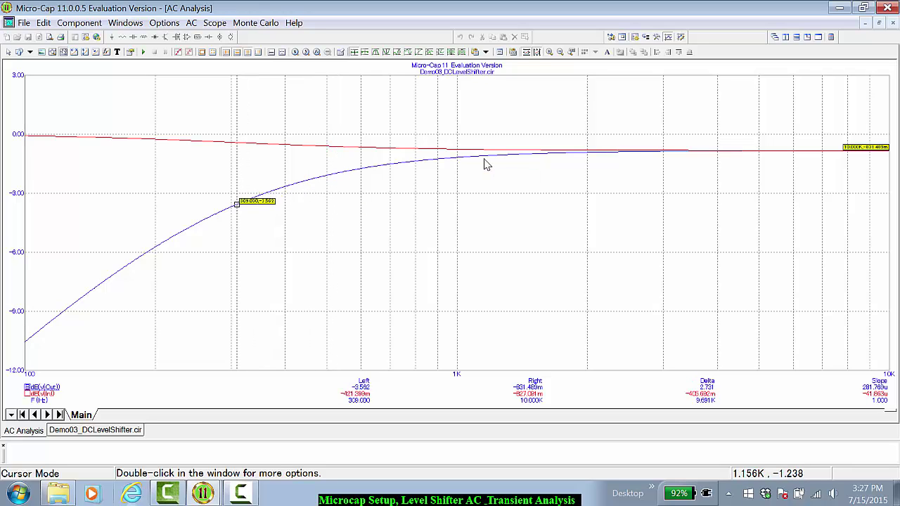
key(Left)
key(Left)
key(Left)
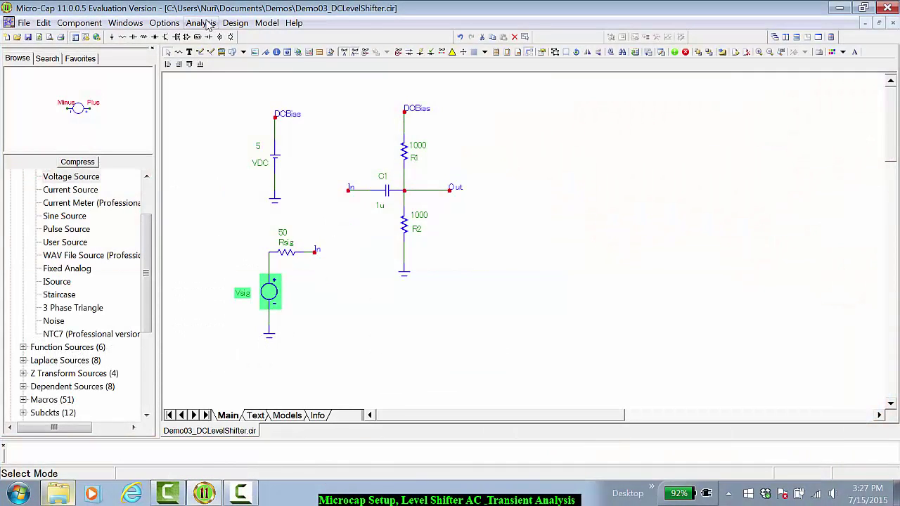
Run a 1 ms transient analysis plotting the v(Out) and v(In) waveforms
click(206, 24)
click(212, 39)
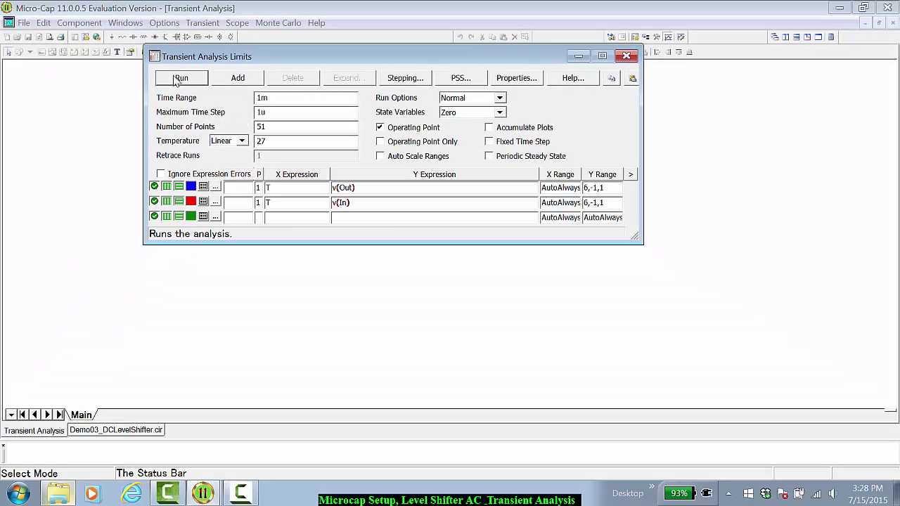
click(180, 78)
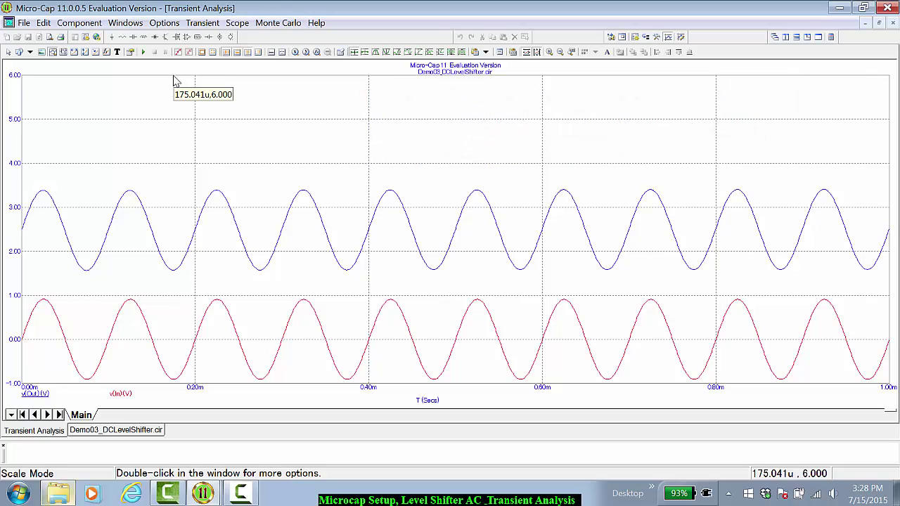
Enable cursor mode on the transient plot and put both cursors on the V(In) trace
click(63, 52)
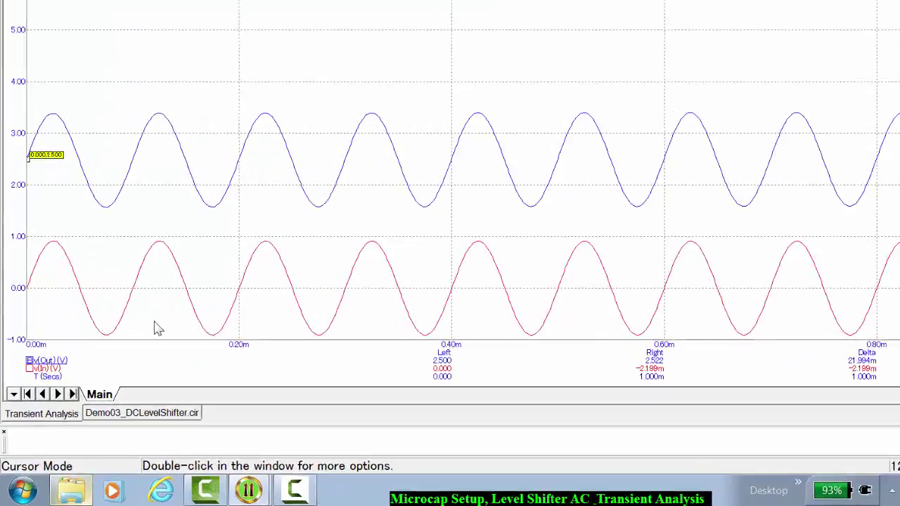
click(30, 370)
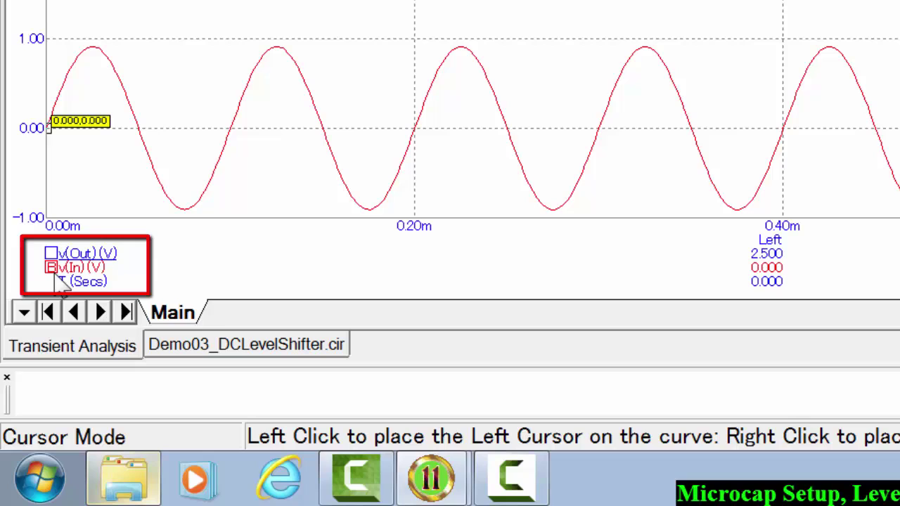
click(46, 255)
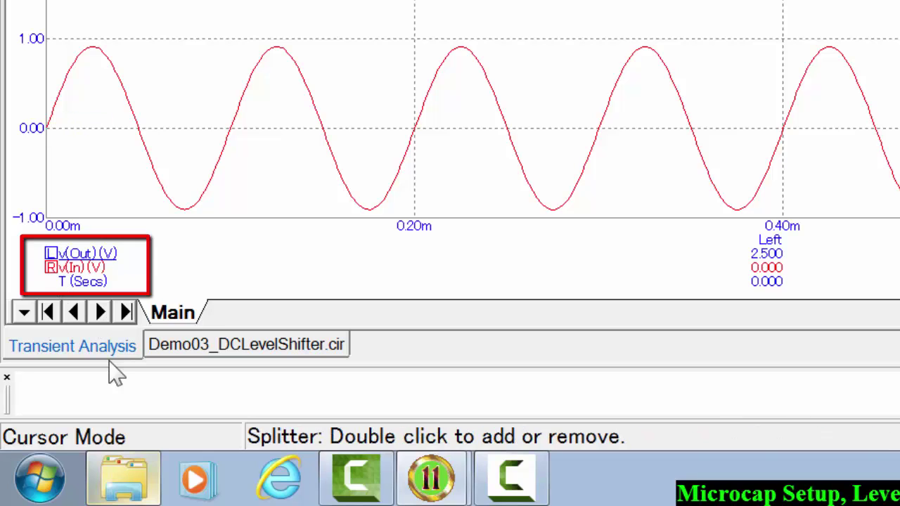
click(50, 255)
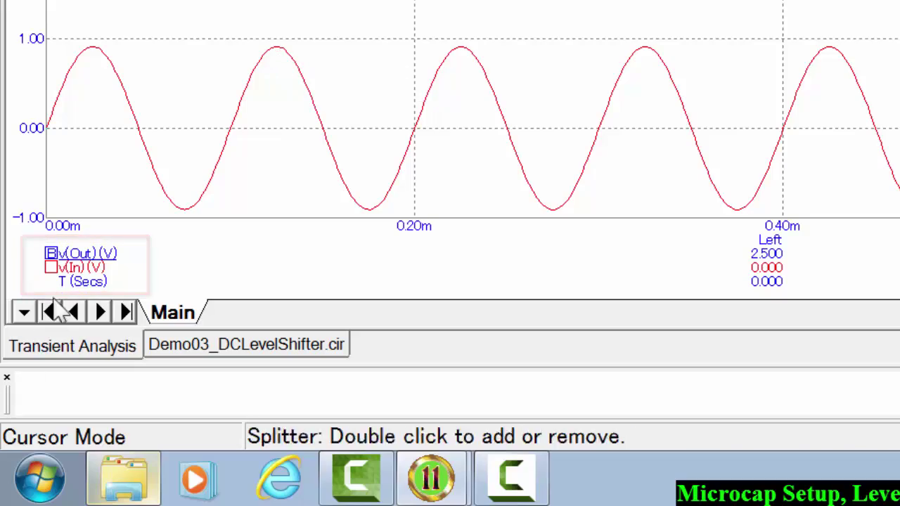
click(52, 270)
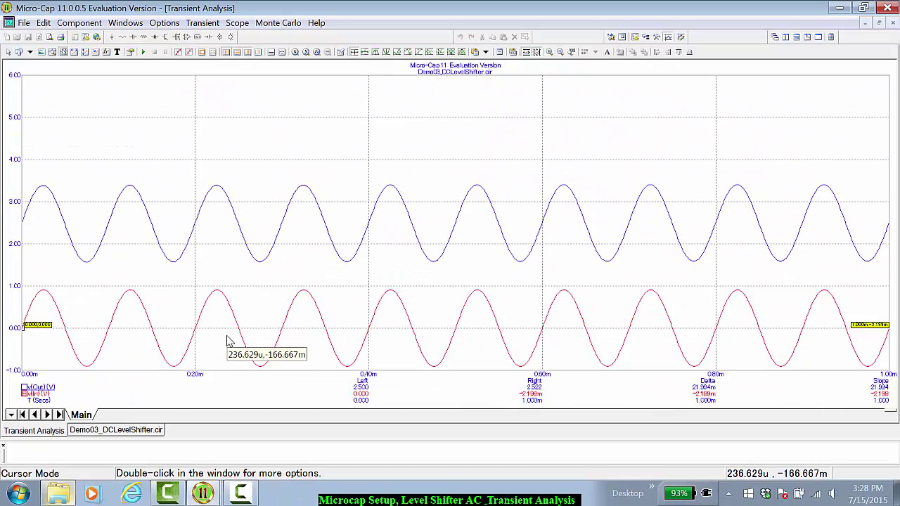
Mark V(In)'s peak at 125 µs and trough at 175 µs, then move the left cursor onto V(Out)
click(132, 294)
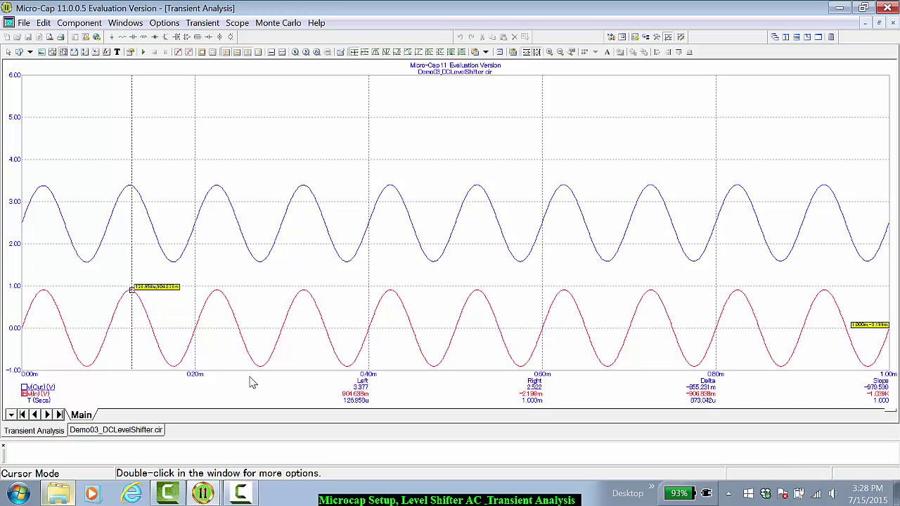
right_click(175, 373)
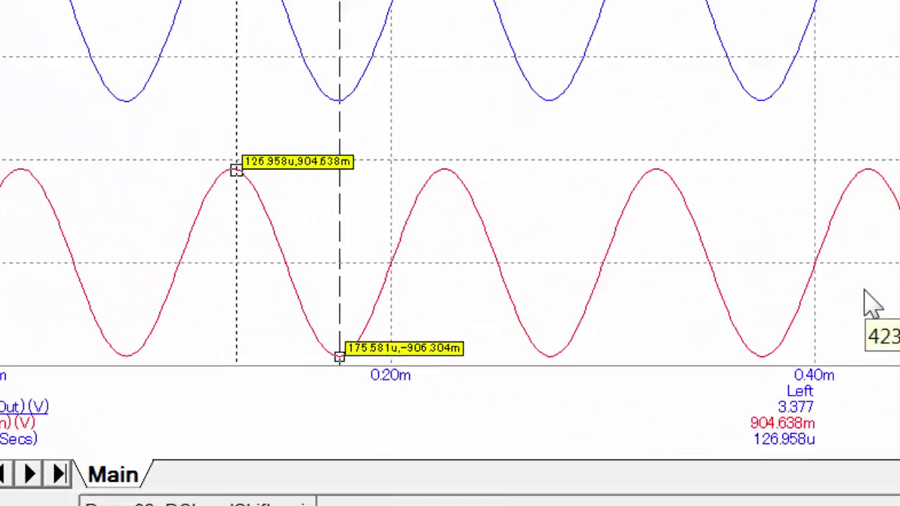
drag(132, 289, 123, 294)
mouse_move(254, 132)
mouse_down()
mouse_move(292, 124)
mouse_move(307, 147)
mouse_move(275, 116)
mouse_up()
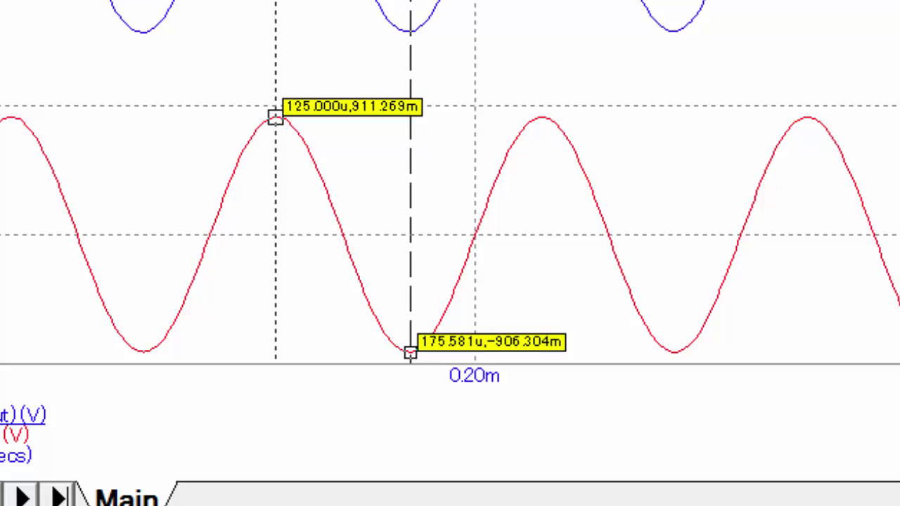
mouse_move(410, 351)
mouse_down()
mouse_move(401, 349)
mouse_move(427, 341)
mouse_move(410, 352)
mouse_up()
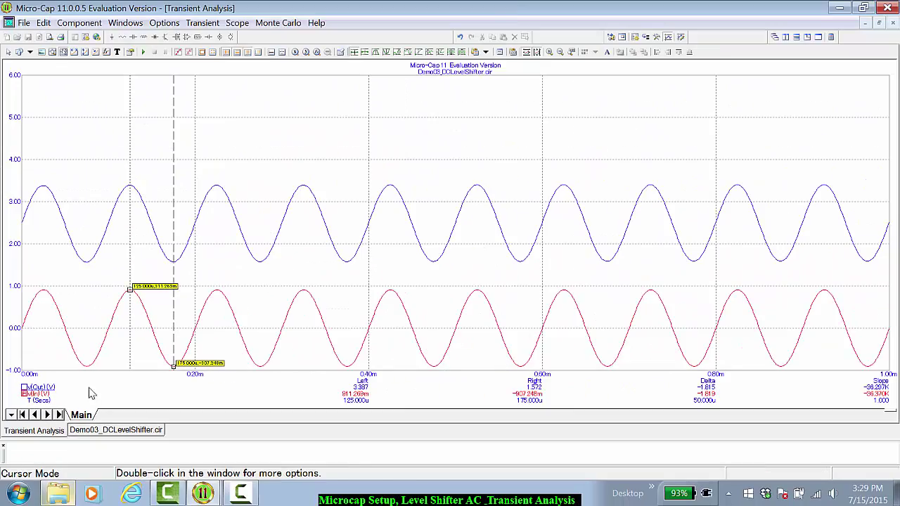
click(39, 388)
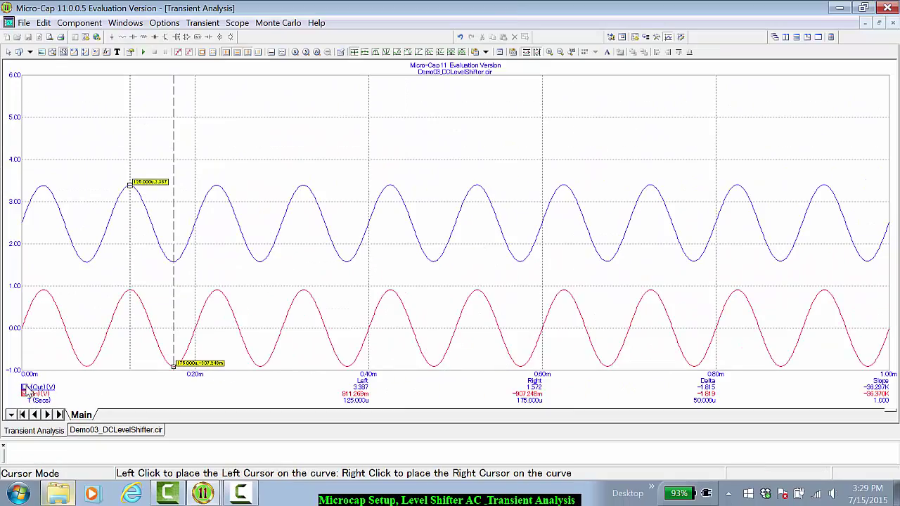
Move the right cursor onto v(Out), reading 3.387 V at 125 µs and 1.572 V at 175 µs
right_click(39, 387)
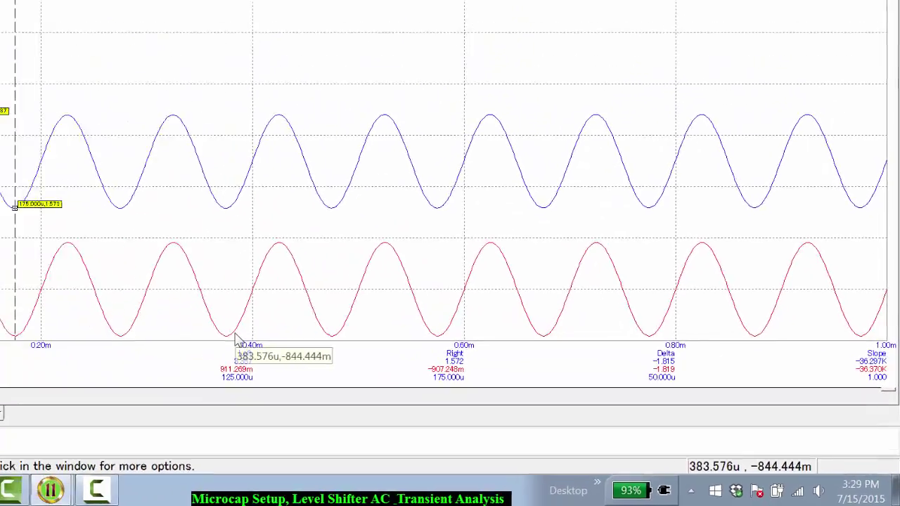
click(123, 431)
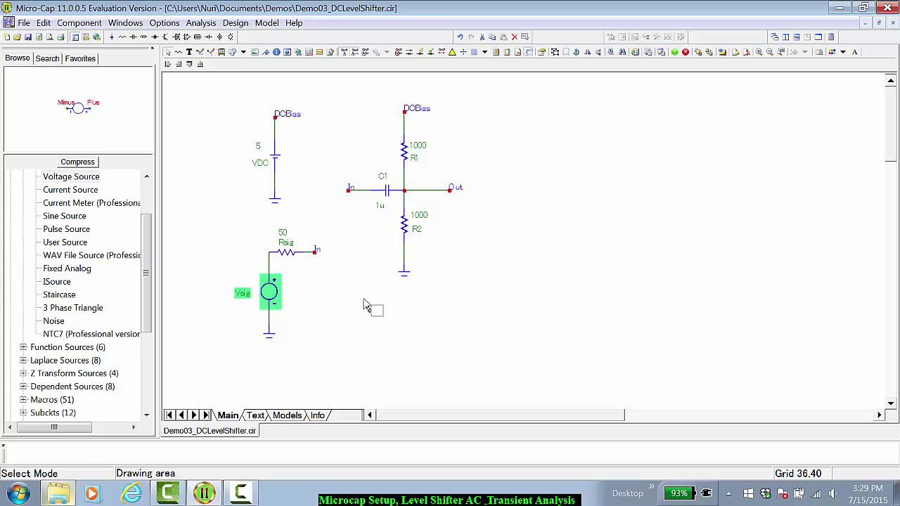
Disable resistor R2 by unchecking Enabled in its properties
click(406, 232)
double_click(406, 232)
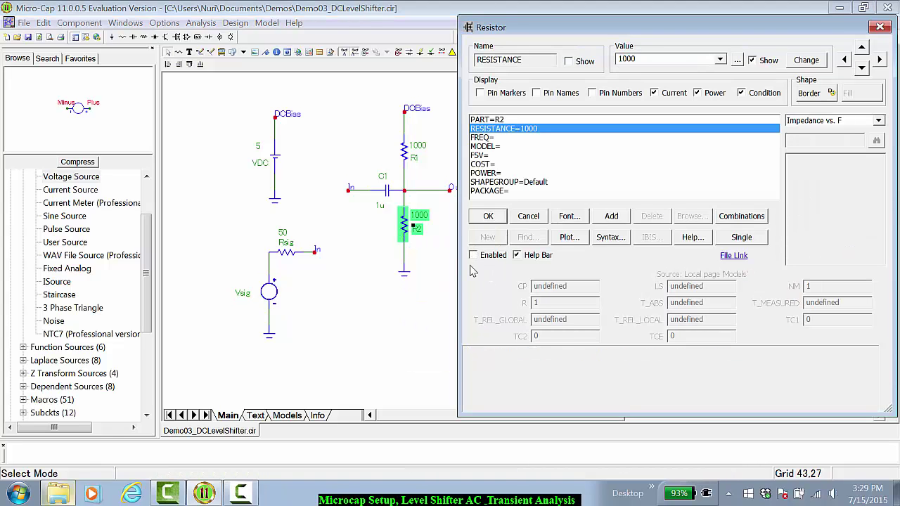
click(490, 218)
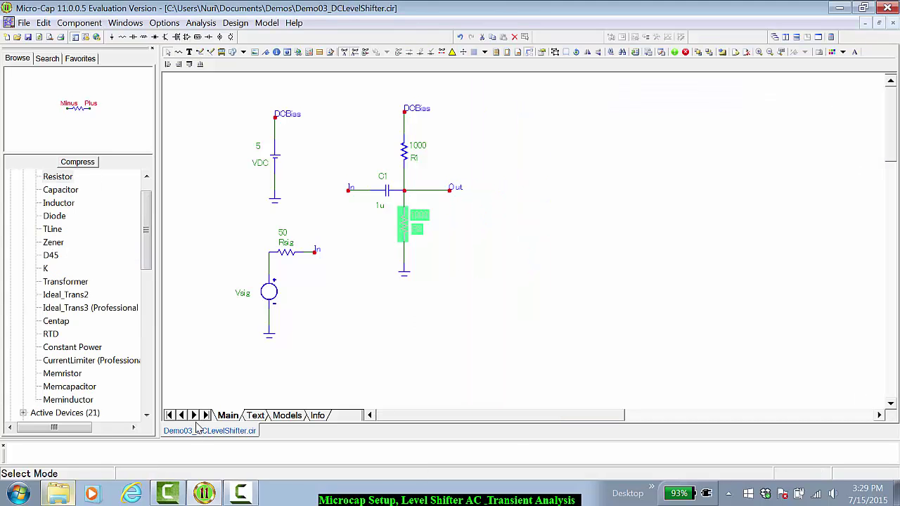
click(190, 28)
Rerun the 1 ms transient analysis with R2 disabled, so v(Out) swings about 4.1–5.9 V
click(203, 39)
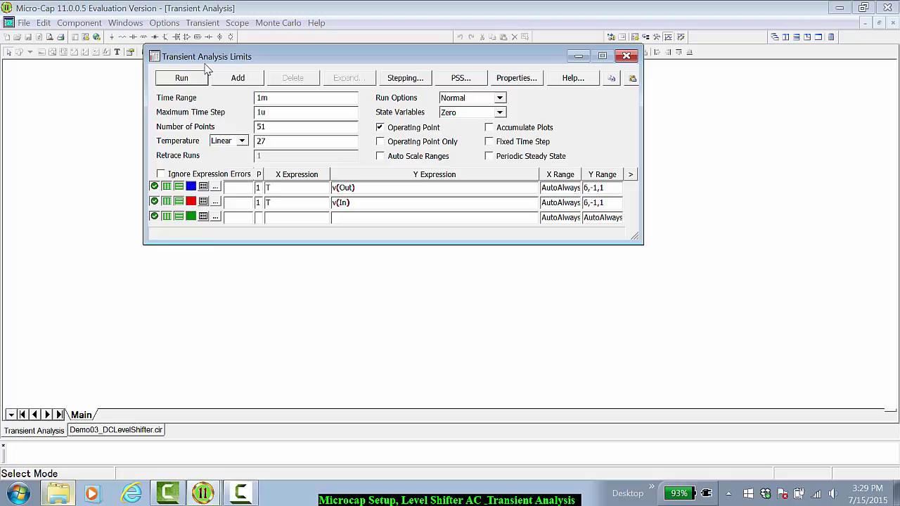
click(182, 78)
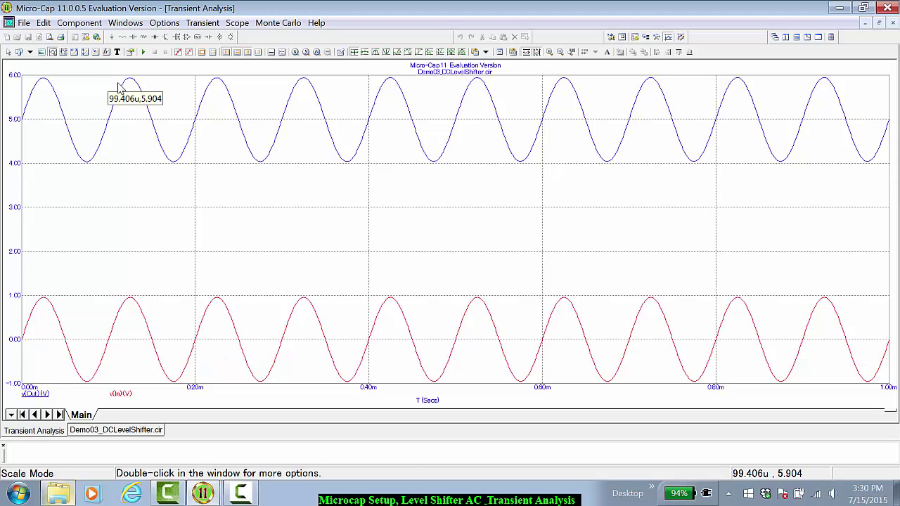
Turn on cursors and mark v(Out)'s 5.934 V peak and 4.042 V trough
click(63, 52)
click(131, 161)
right_click(175, 158)
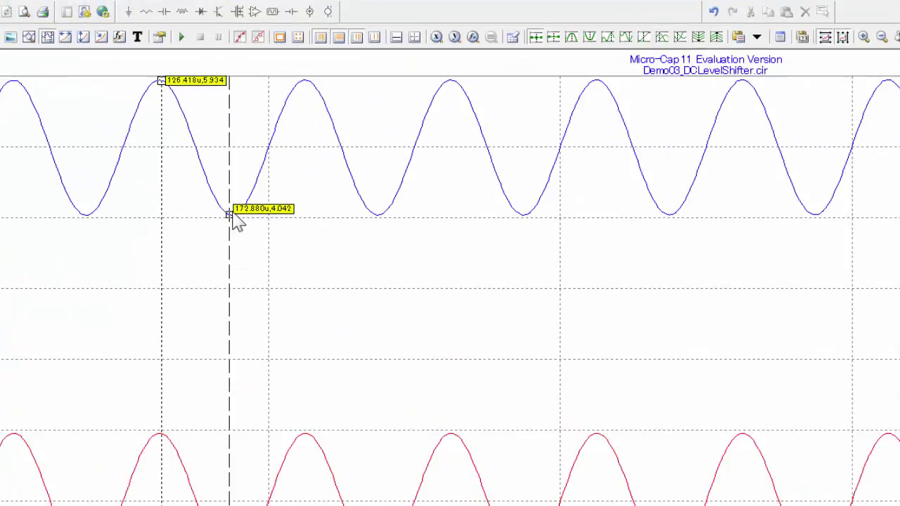